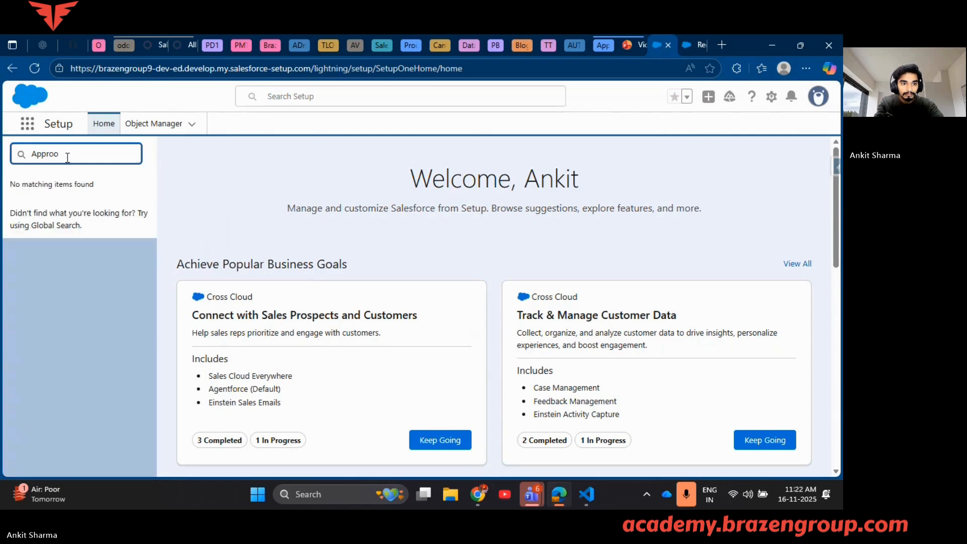
# Find Approval Processes in Setup and choose Account as the object whose approval processes are managed.
pyautogui.press('BackSpace')
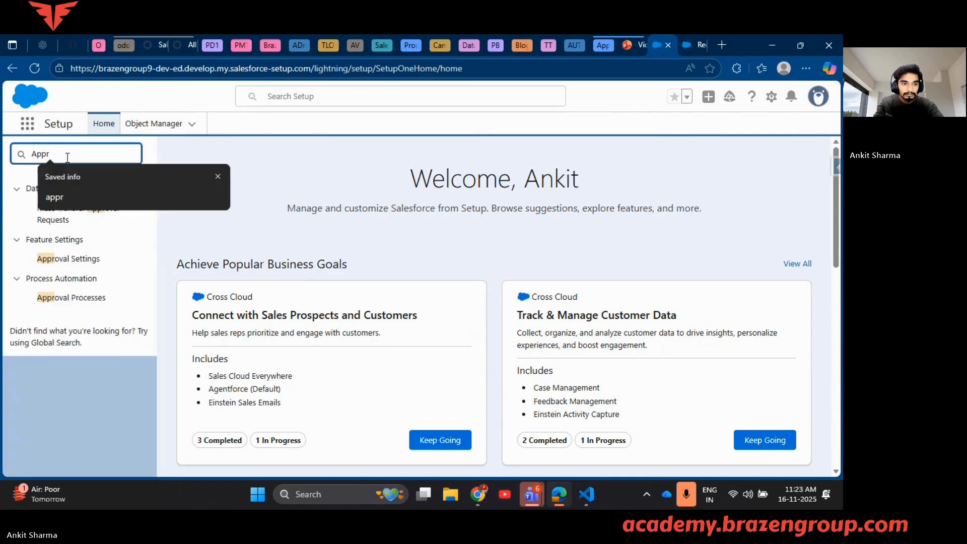
pyautogui.click(64, 297)
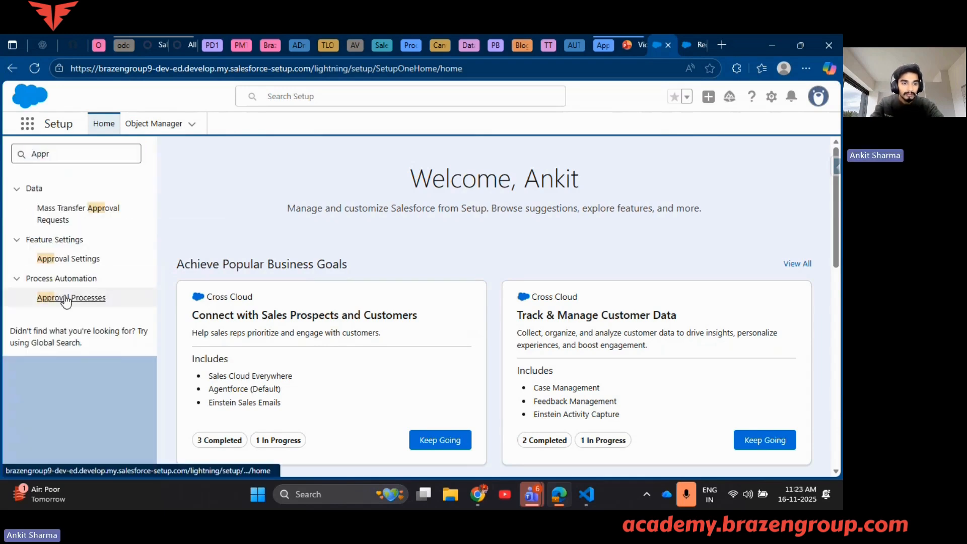
pyautogui.scroll(-1, 307, 280)
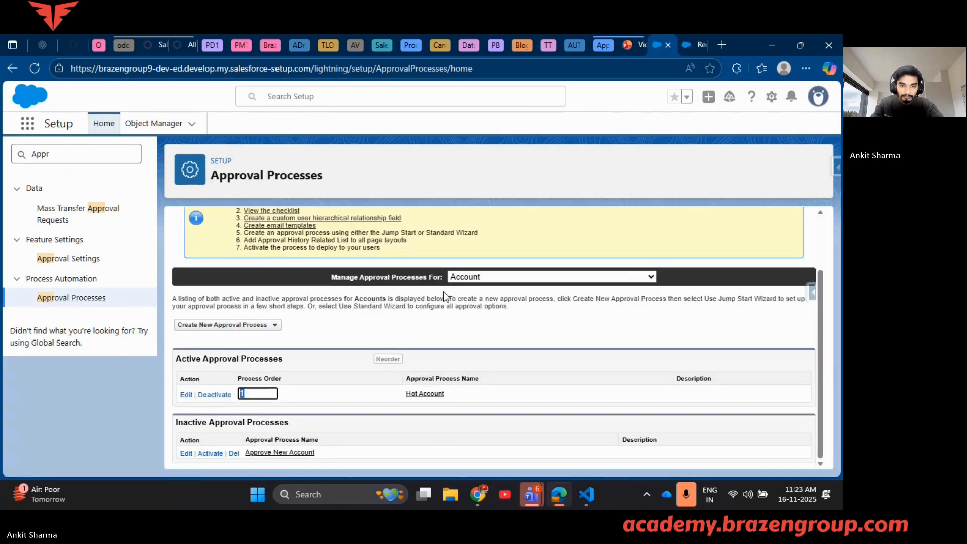
pyautogui.click(529, 278)
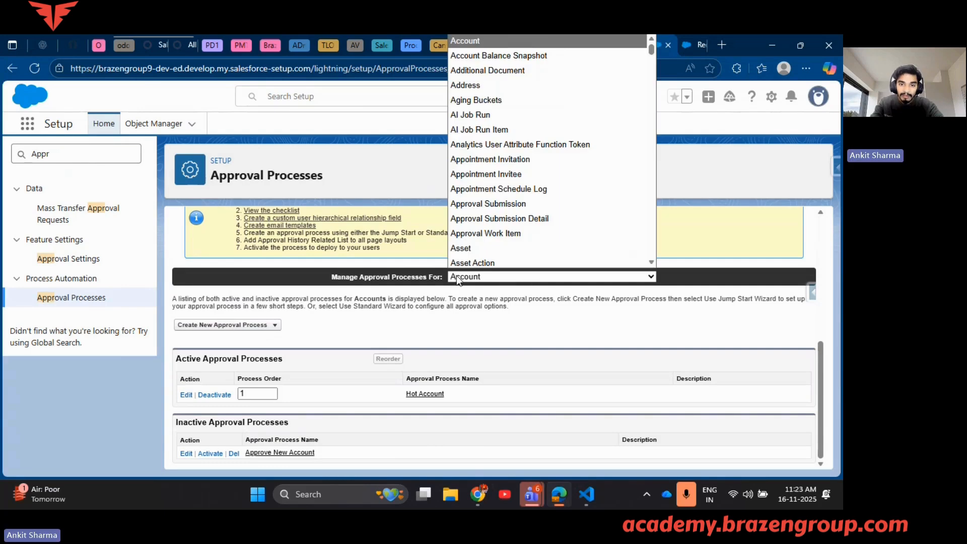
pyautogui.click(497, 45)
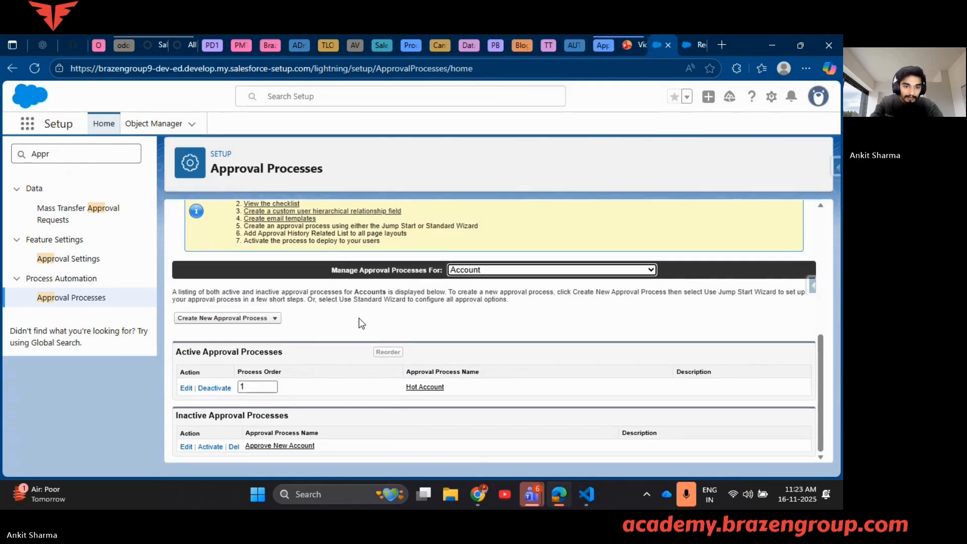
# Start a new Account approval process with the Jump Start Wizard, named Hot Account Approval with unique name Hot_Account_Approval.
pyautogui.click(235, 325)
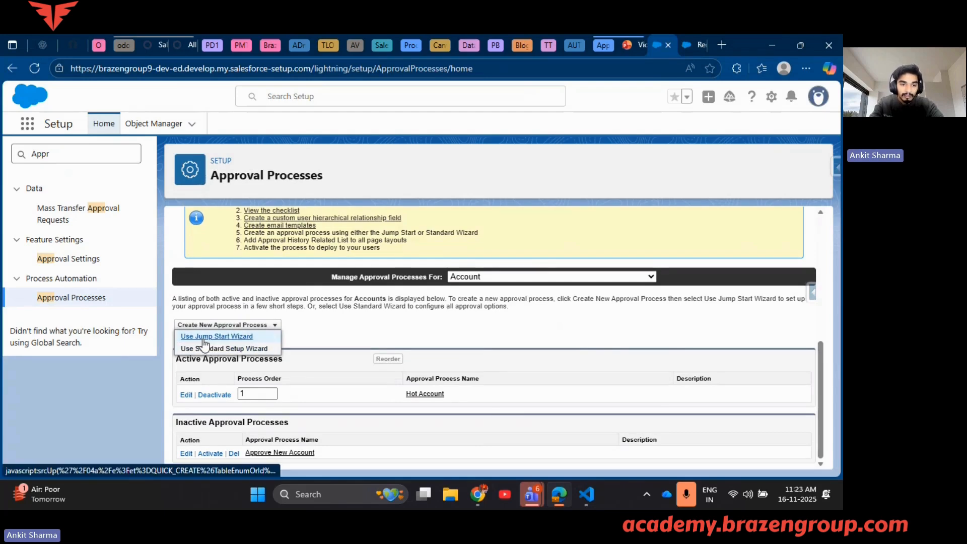
pyautogui.click(250, 339)
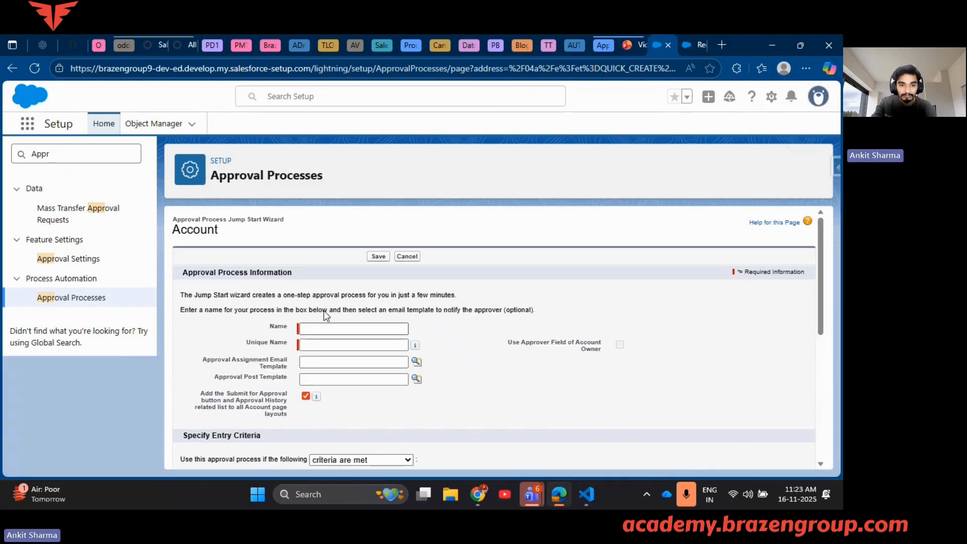
pyautogui.click(401, 332)
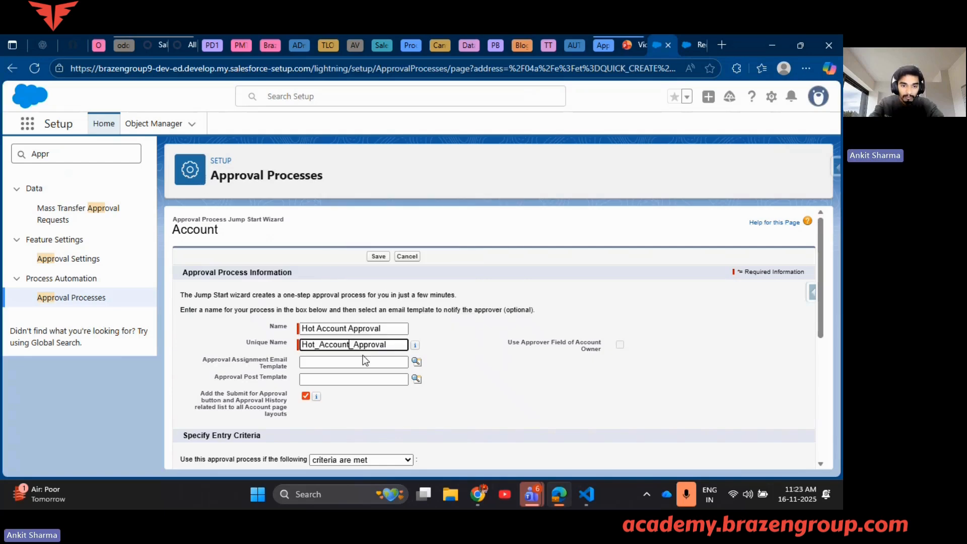
pyautogui.click(360, 360)
# Choose Account: Rating as the field of the first entry criterion.
pyautogui.scroll(-1, 363, 378)
pyautogui.scroll(-1, 410, 359)
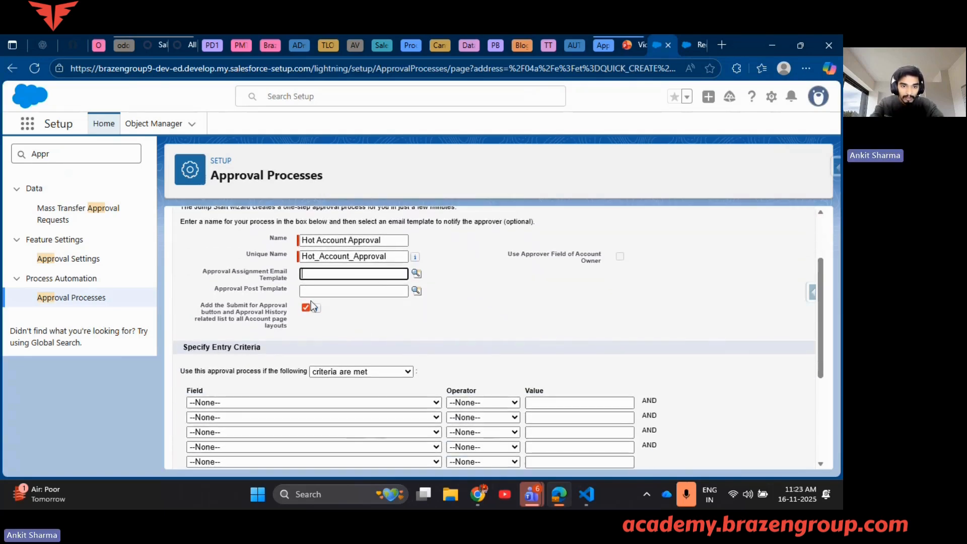
pyautogui.scroll(-2, 393, 304)
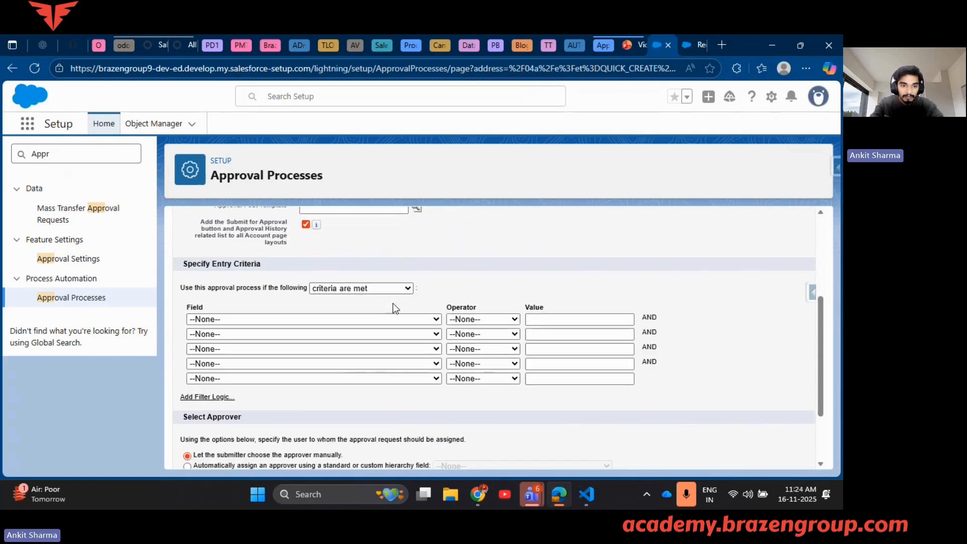
pyautogui.scroll(1, 353, 277)
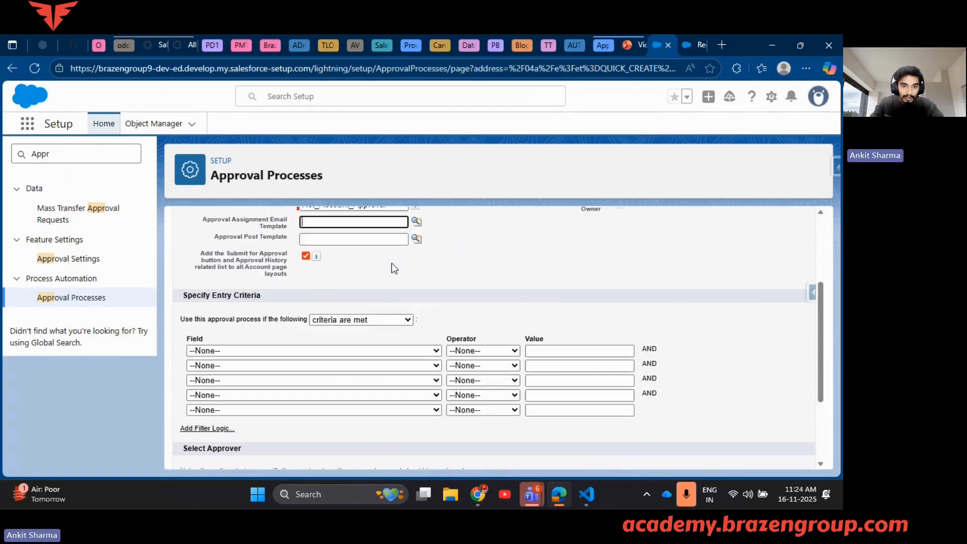
pyautogui.scroll(-2, 391, 263)
pyautogui.click(357, 282)
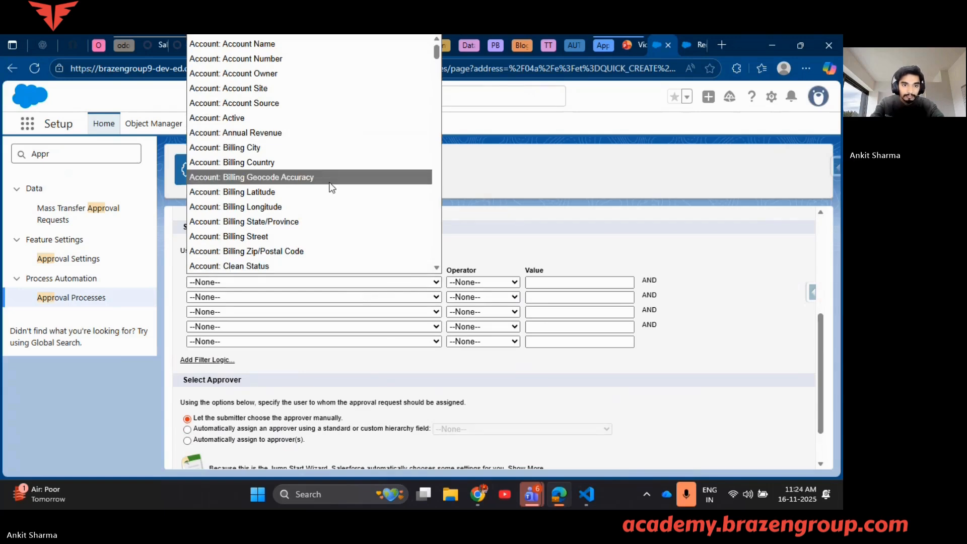
pyautogui.scroll(-6, 286, 214)
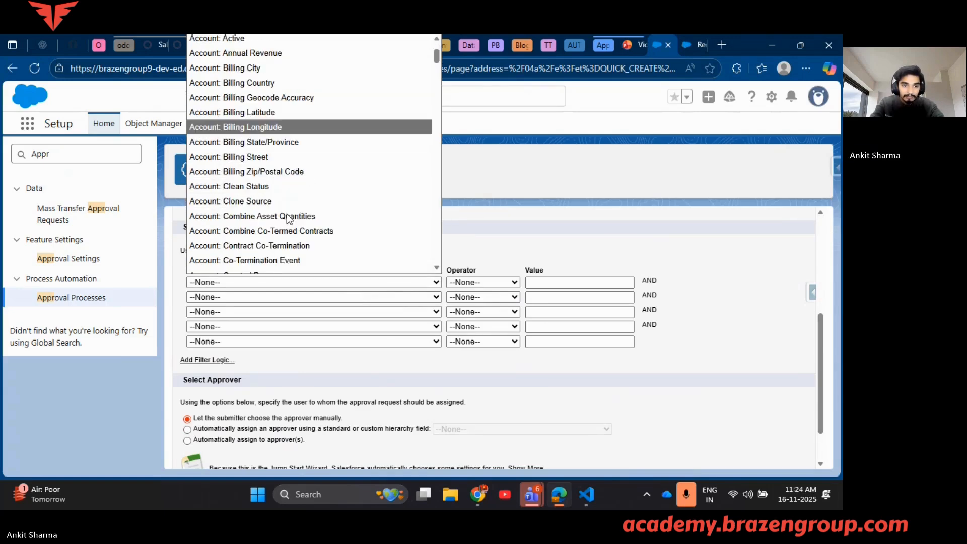
pyautogui.scroll(-5, 286, 213)
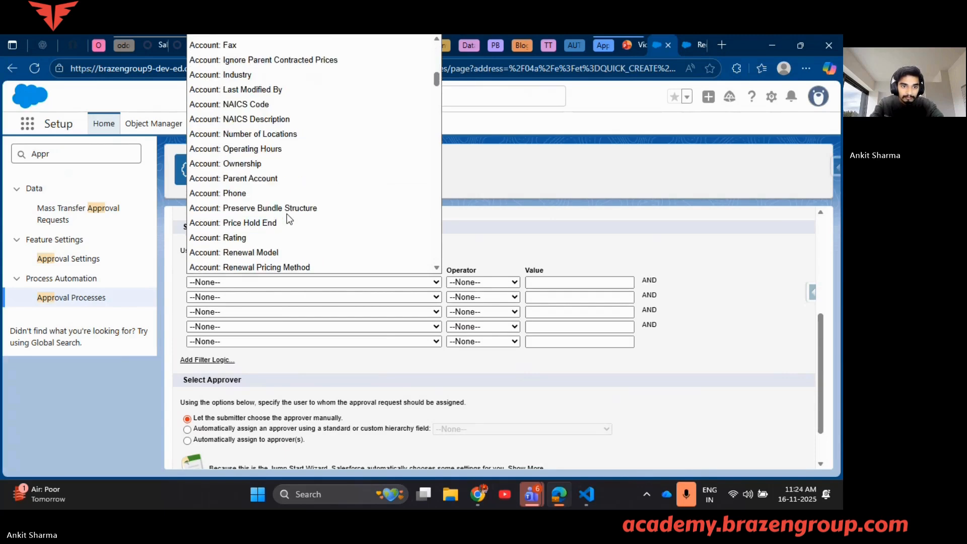
pyautogui.click(253, 239)
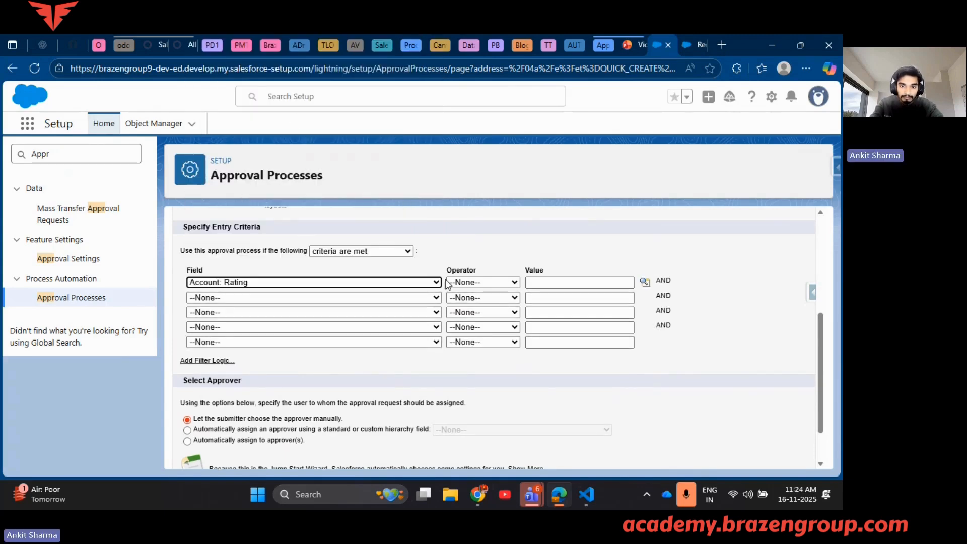
# Complete the Account: Rating criterion with the operator equals and the picklist value Hot.
pyautogui.click(461, 282)
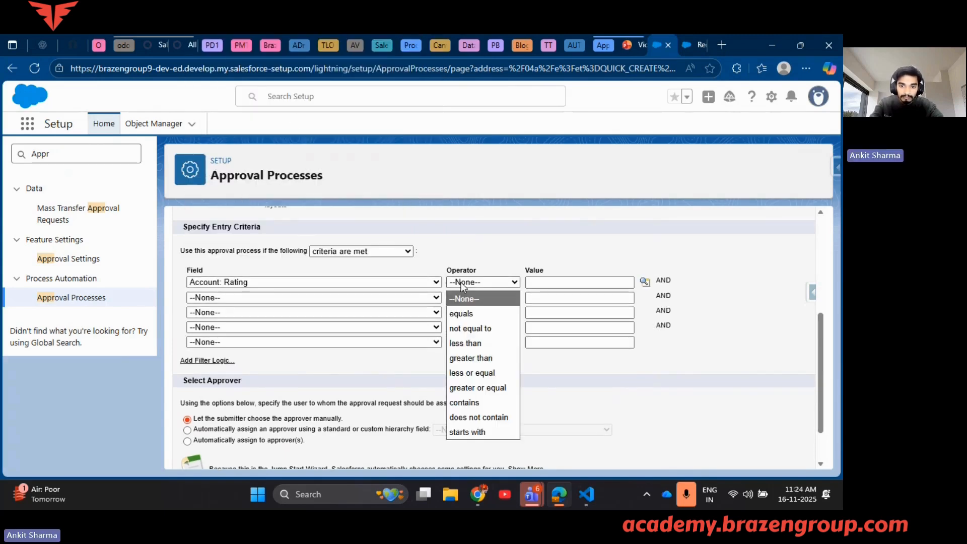
pyautogui.click(476, 311)
pyautogui.click(550, 283)
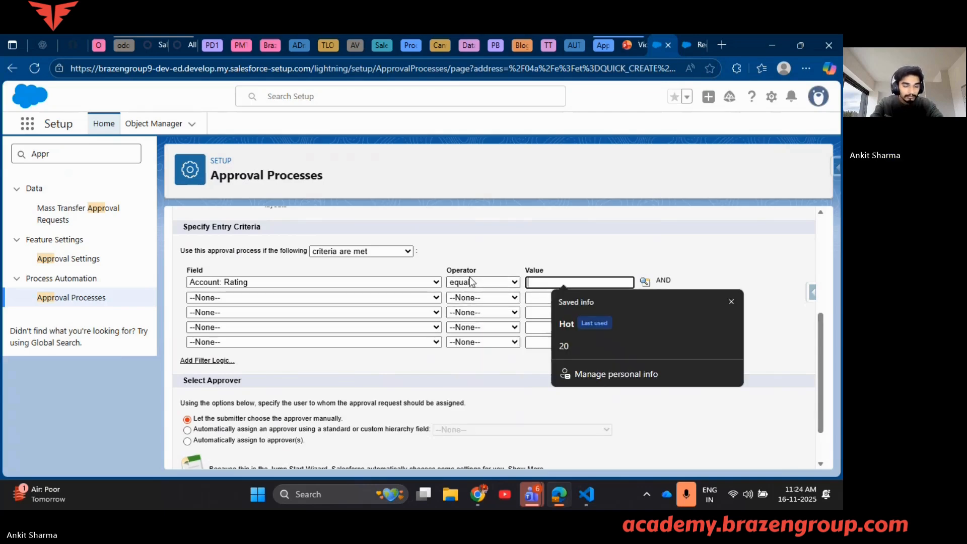
pyautogui.click(644, 282)
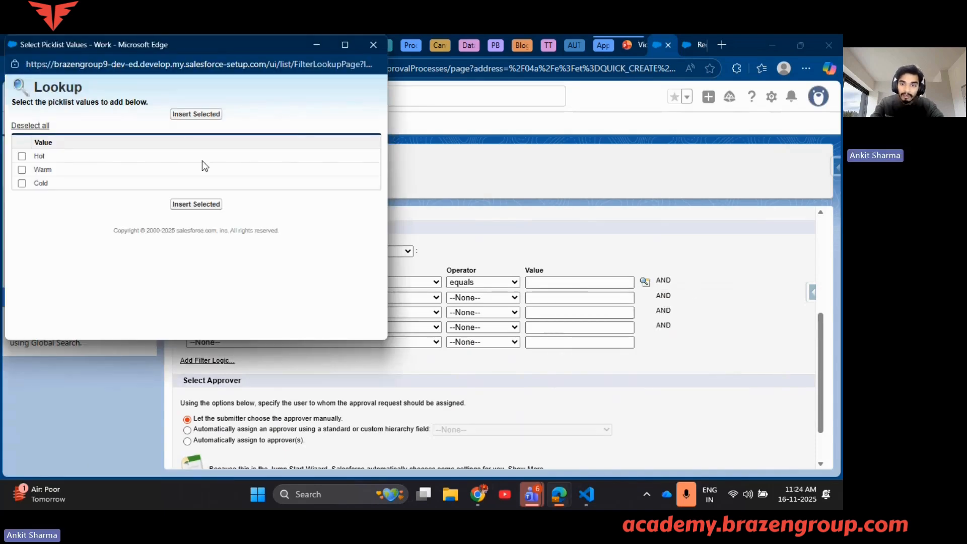
pyautogui.click(21, 156)
pyautogui.click(195, 204)
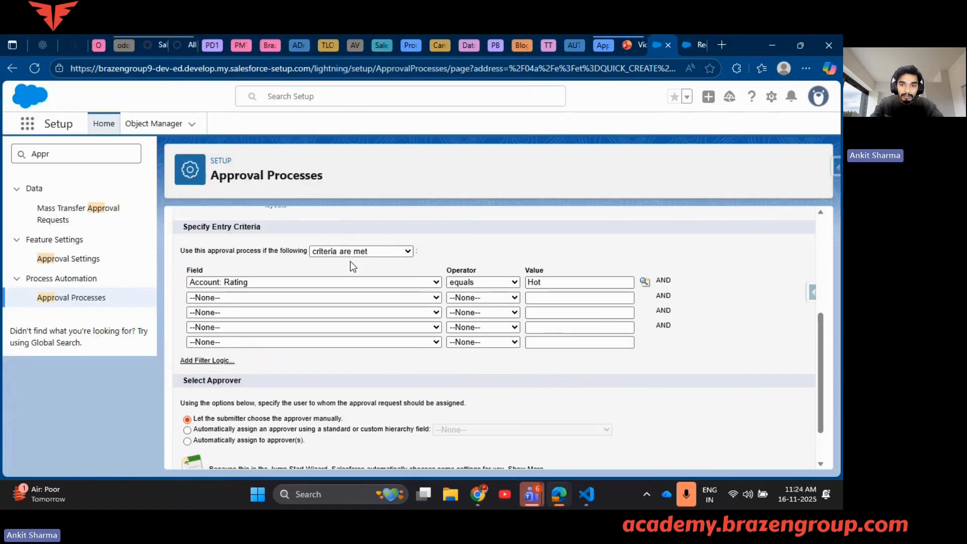
# Set the approval request to be assigned automatically to an approver and select the user with the CEO role.
pyautogui.scroll(-1, 517, 252)
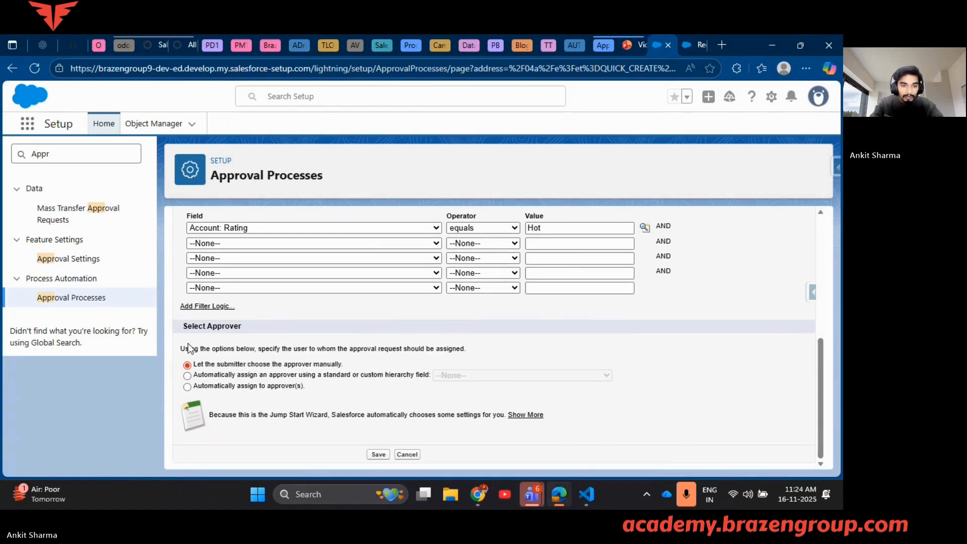
pyautogui.moveTo(185, 330); pyautogui.dragTo(258, 332)
pyautogui.click(276, 328)
pyautogui.click(232, 388)
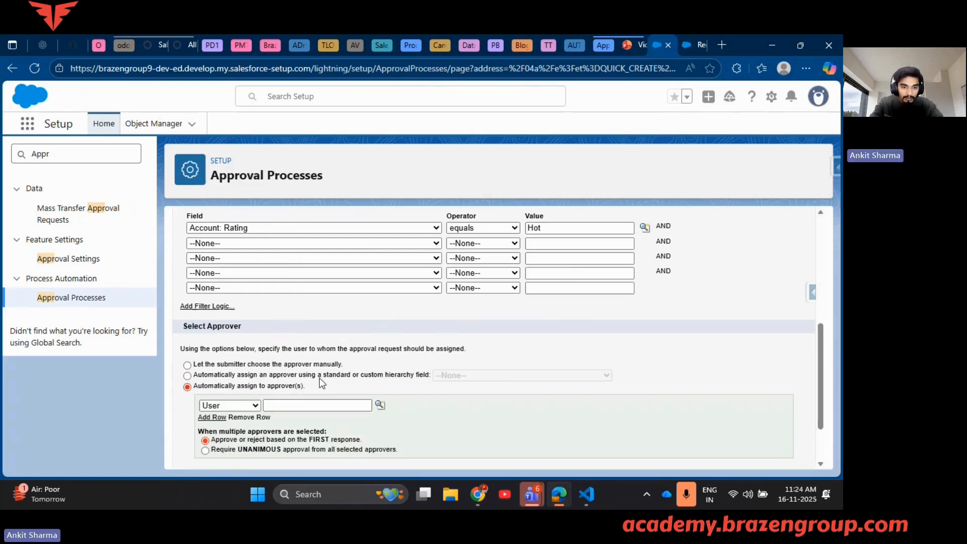
pyautogui.scroll(-1, 291, 355)
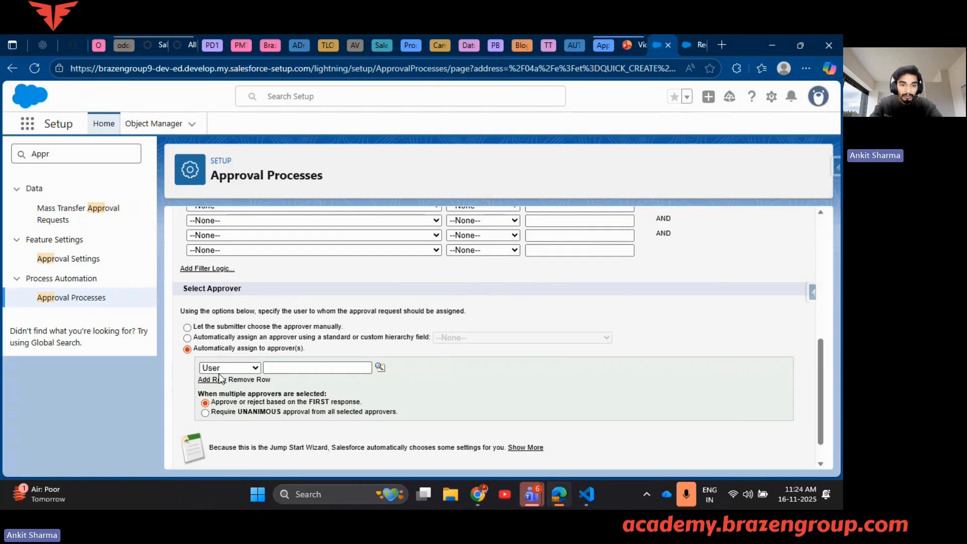
pyautogui.click(380, 367)
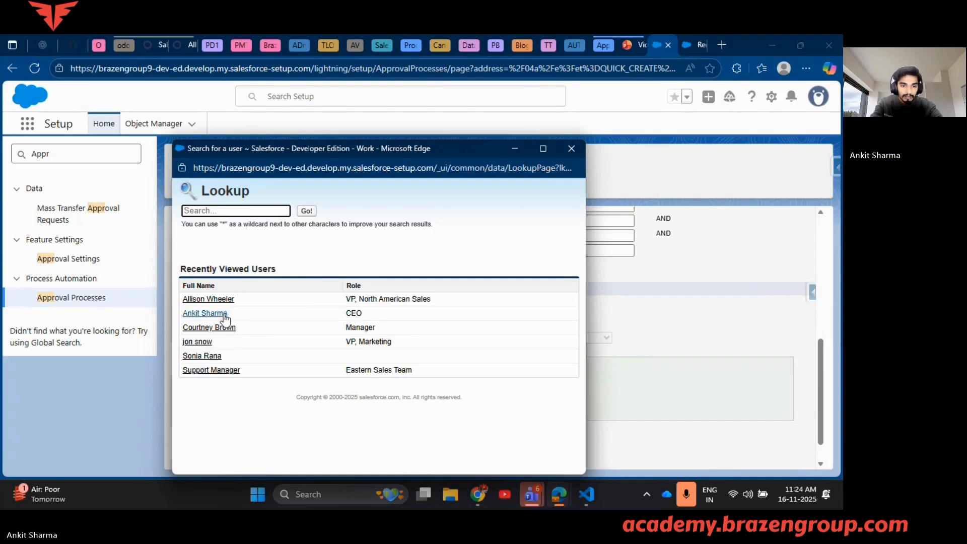
pyautogui.click(219, 313)
# Save the approval process, acknowledge the activation reminder and open the approval process detail page.
pyautogui.scroll(-1, 392, 389)
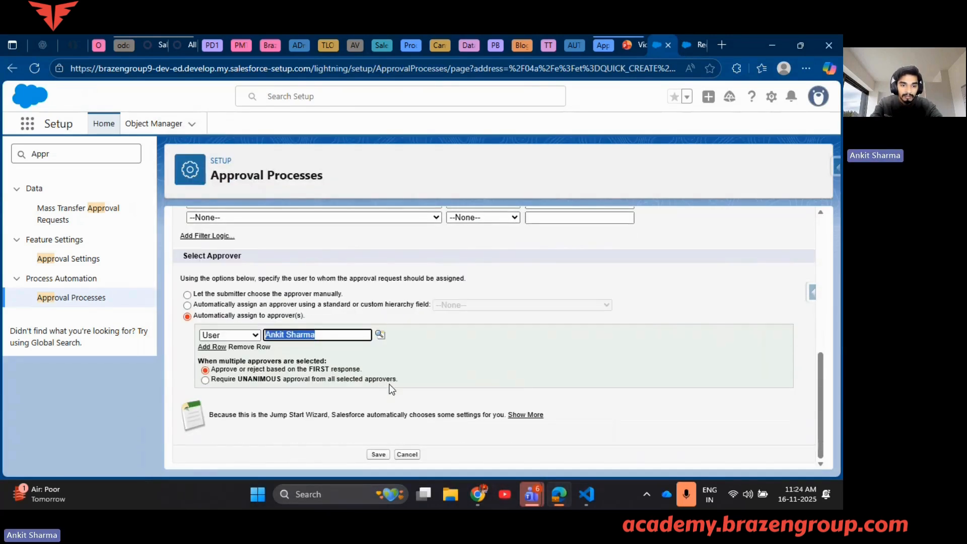
pyautogui.click(379, 455)
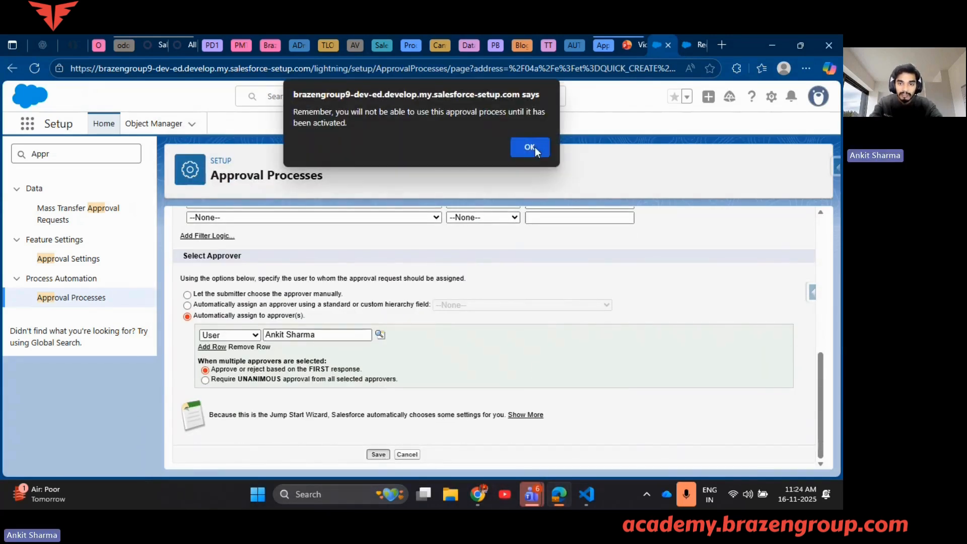
pyautogui.click(530, 148)
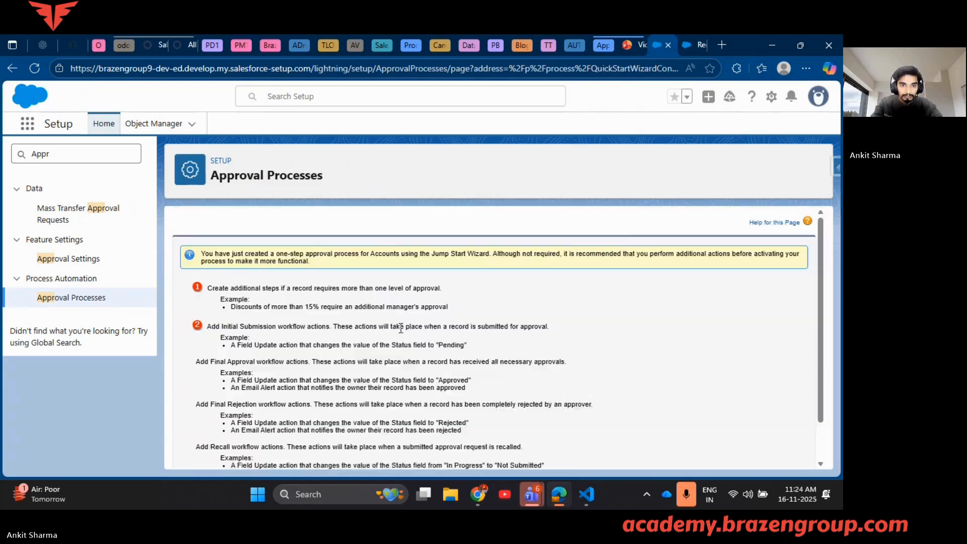
pyautogui.scroll(-2, 361, 373)
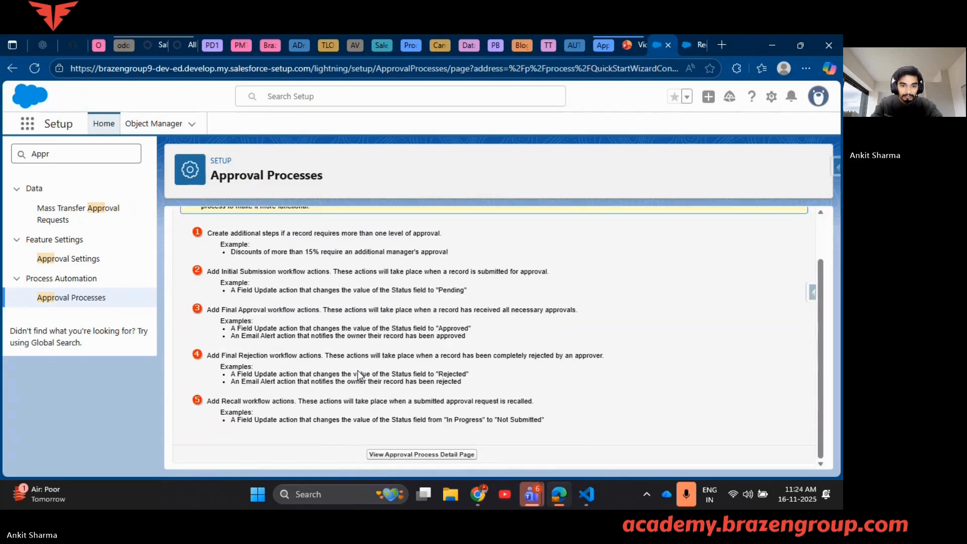
pyautogui.click(393, 456)
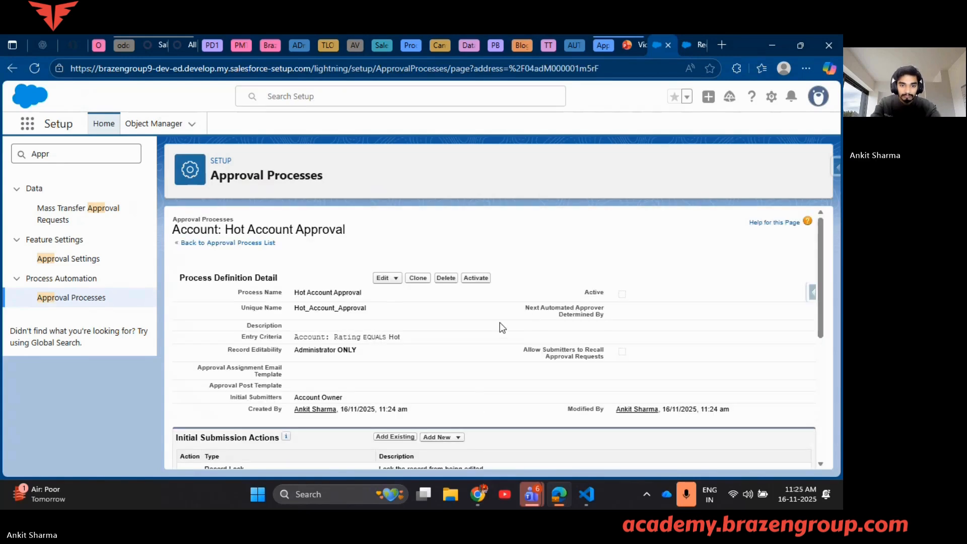
# Review the steps and actions of the Hot Account Approval process and activate it.
pyautogui.scroll(-1, 500, 323)
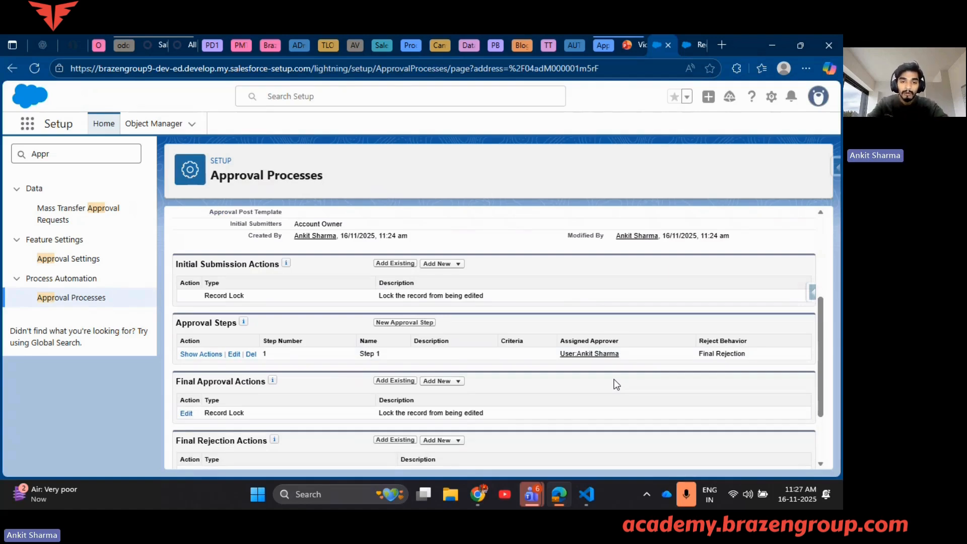
pyautogui.scroll(-2, 539, 428)
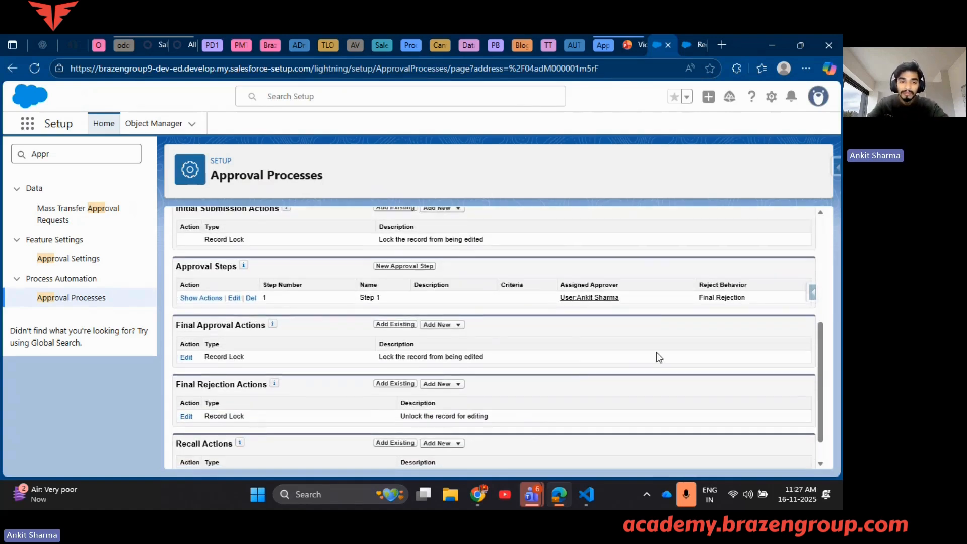
pyautogui.scroll(-1, 572, 361)
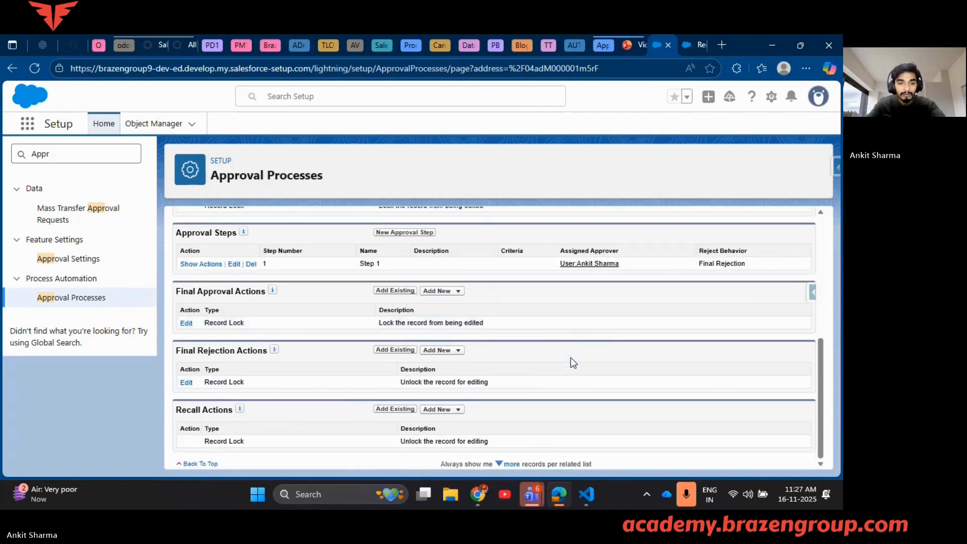
pyautogui.scroll(10, 554, 302)
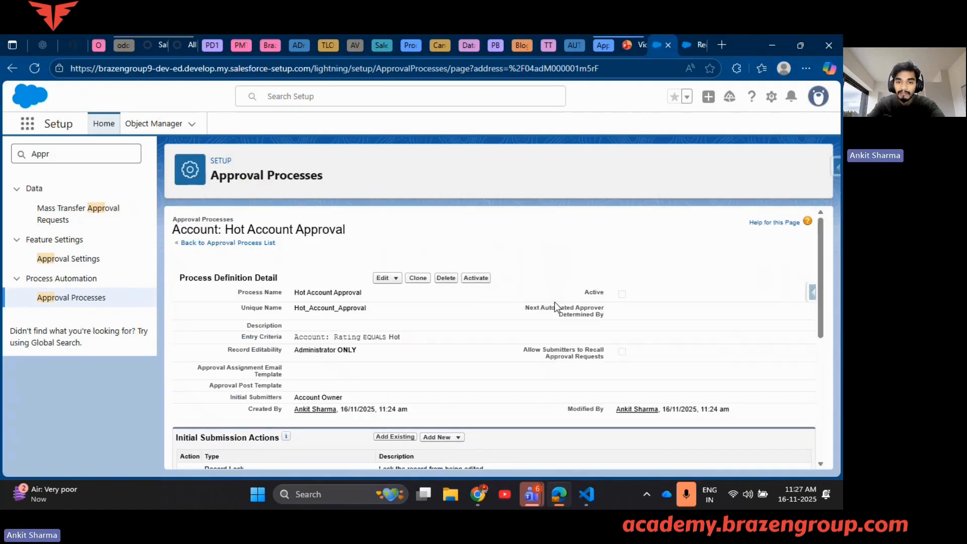
pyautogui.click(476, 279)
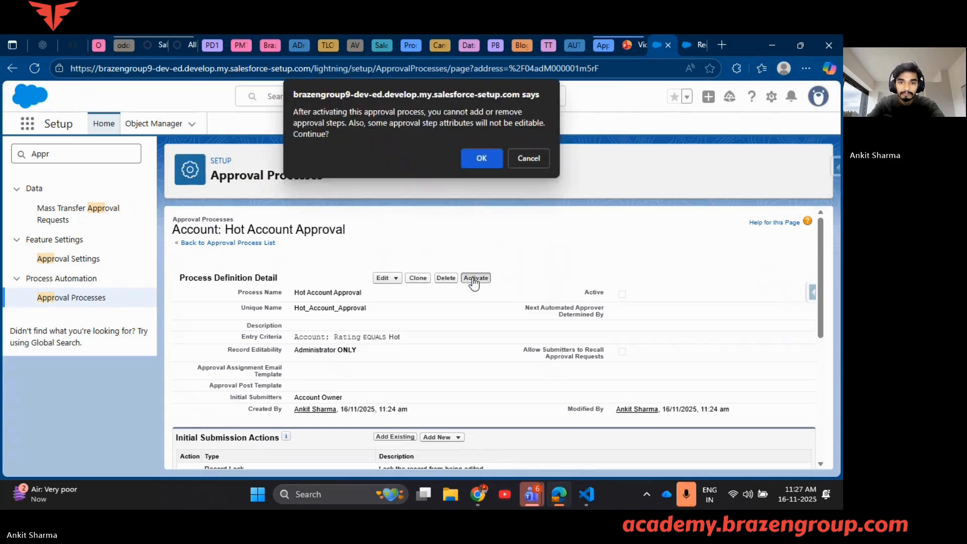
pyautogui.click(482, 165)
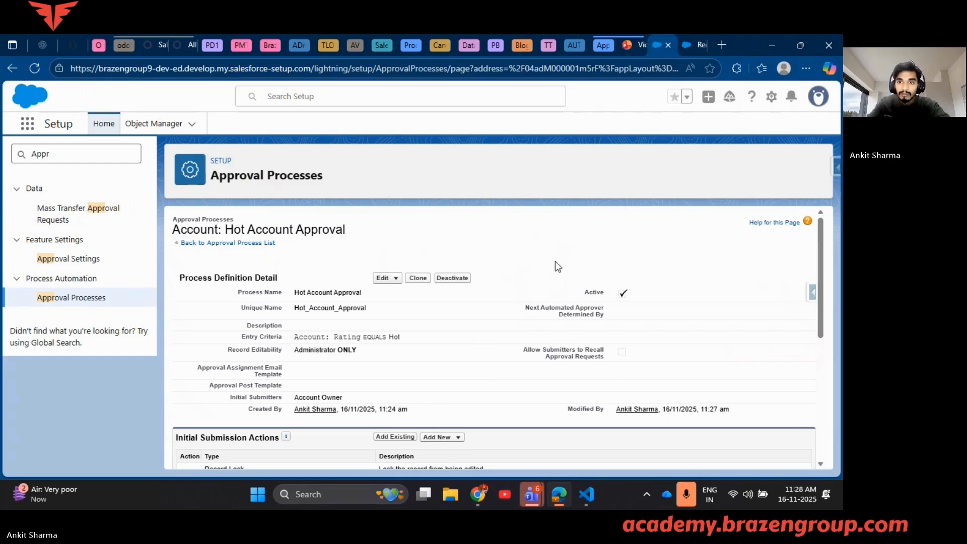
pyautogui.click(772, 96)
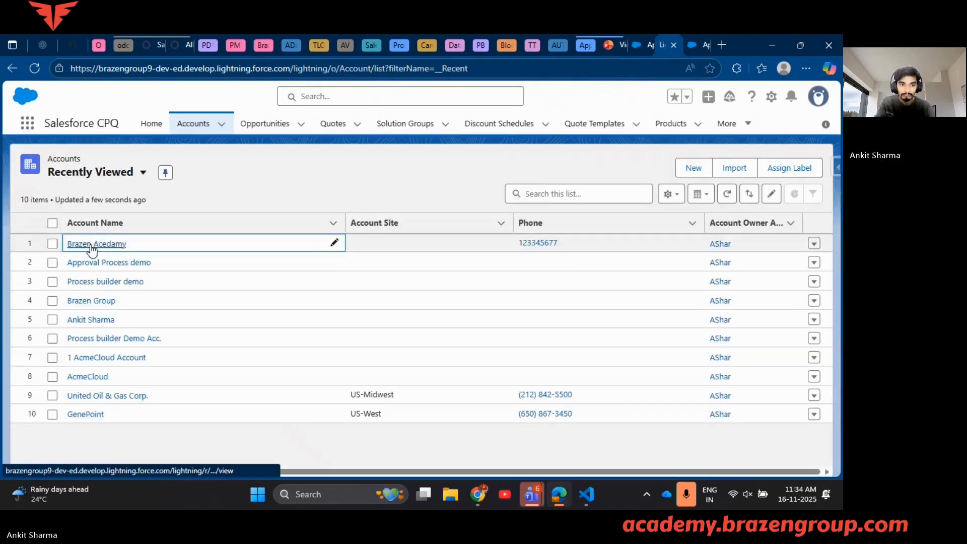
# Open the details of the Brazen Acedamy account, set its Rating to Hot and save the record.
pyautogui.click(90, 244)
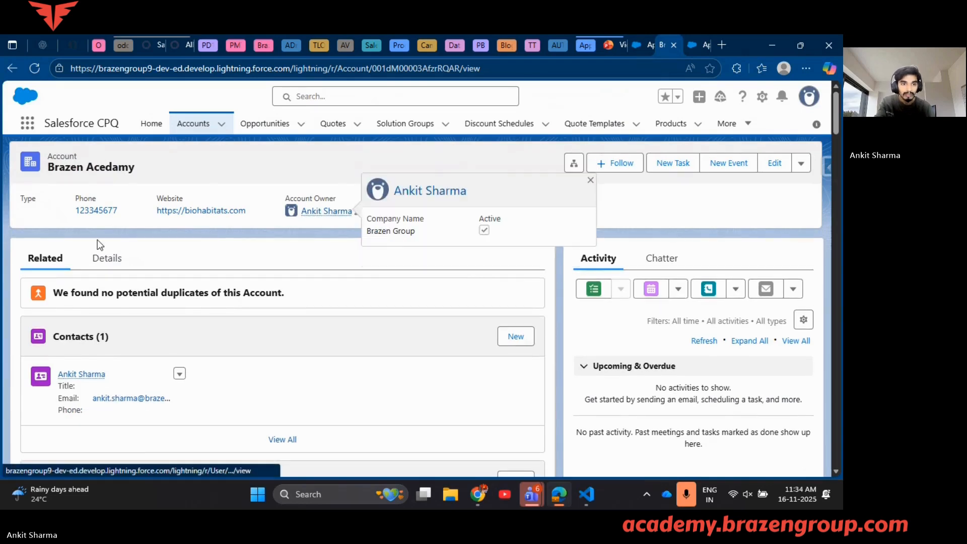
pyautogui.click(107, 258)
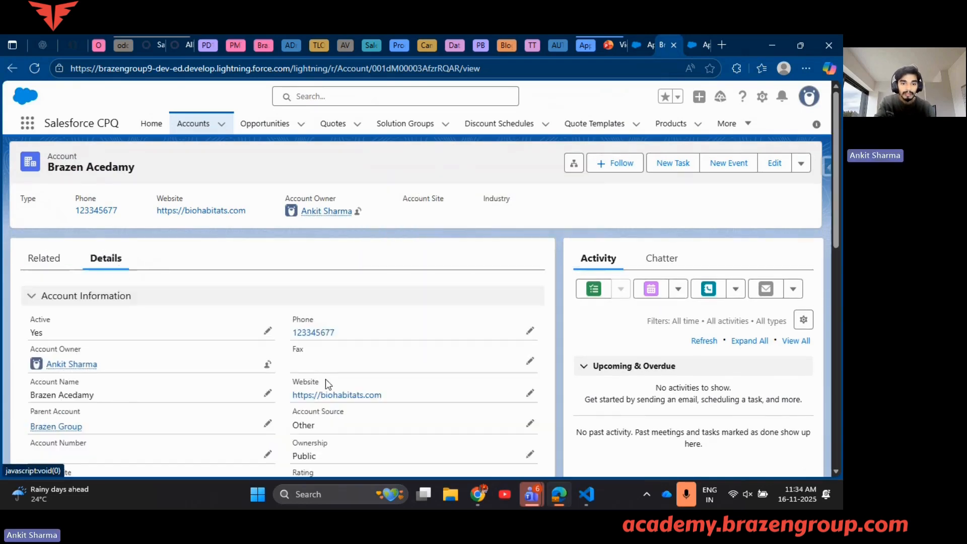
pyautogui.scroll(-2, 328, 320)
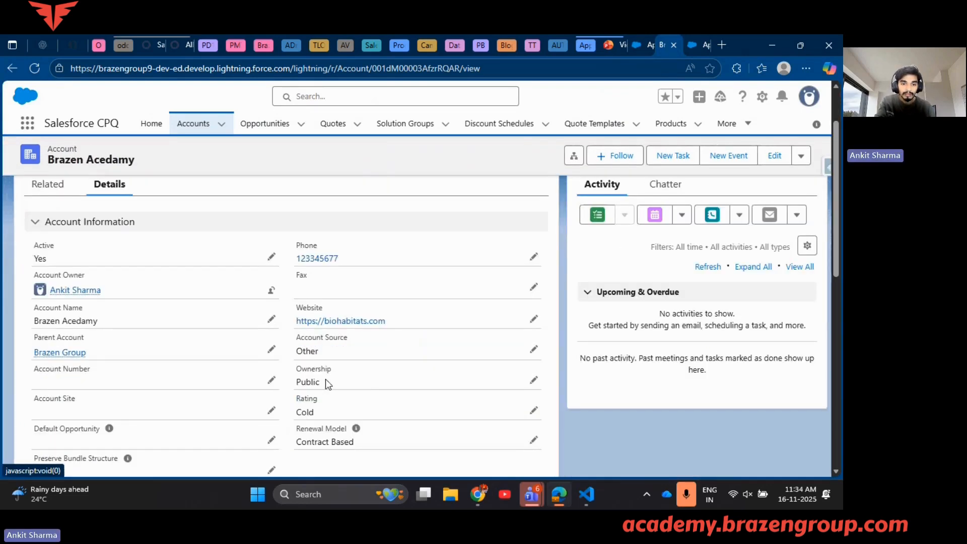
pyautogui.click(530, 408)
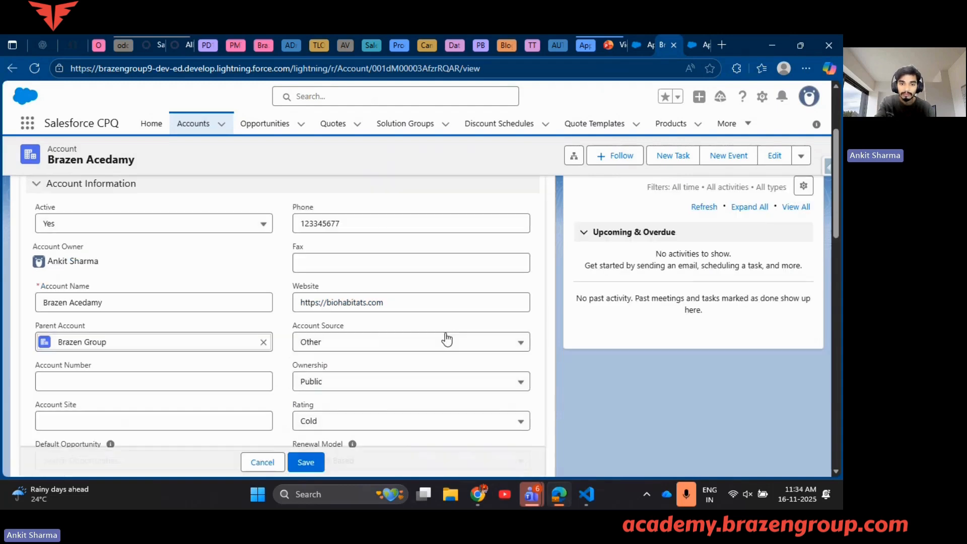
pyautogui.click(373, 421)
pyautogui.click(338, 351)
pyautogui.click(319, 465)
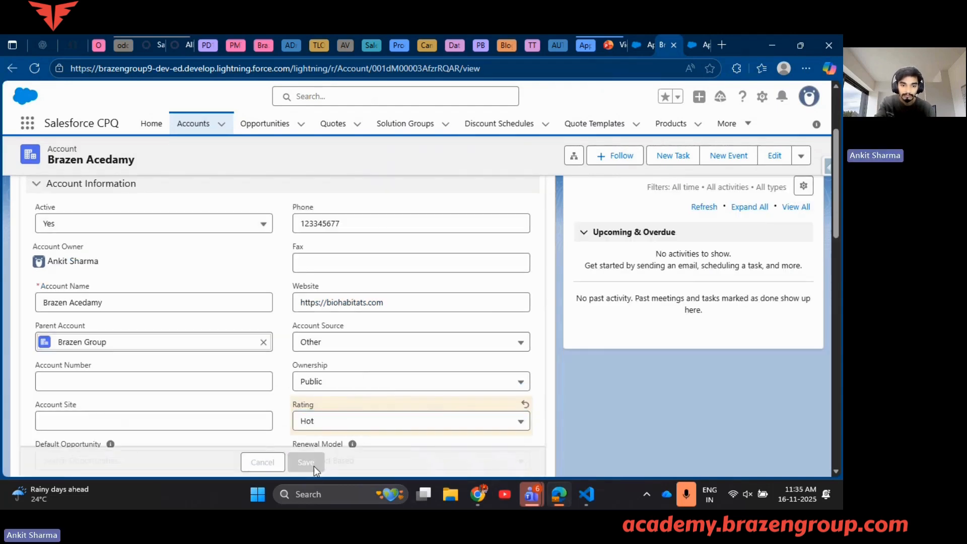
# Submit the Brazen Acedamy account for approval without adding a comment.
pyautogui.scroll(2, 393, 299)
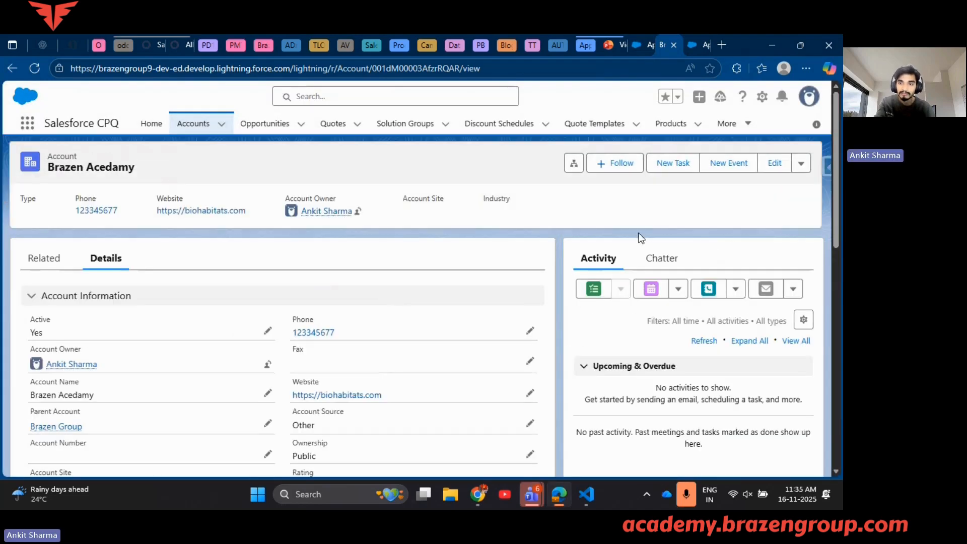
pyautogui.click(803, 164)
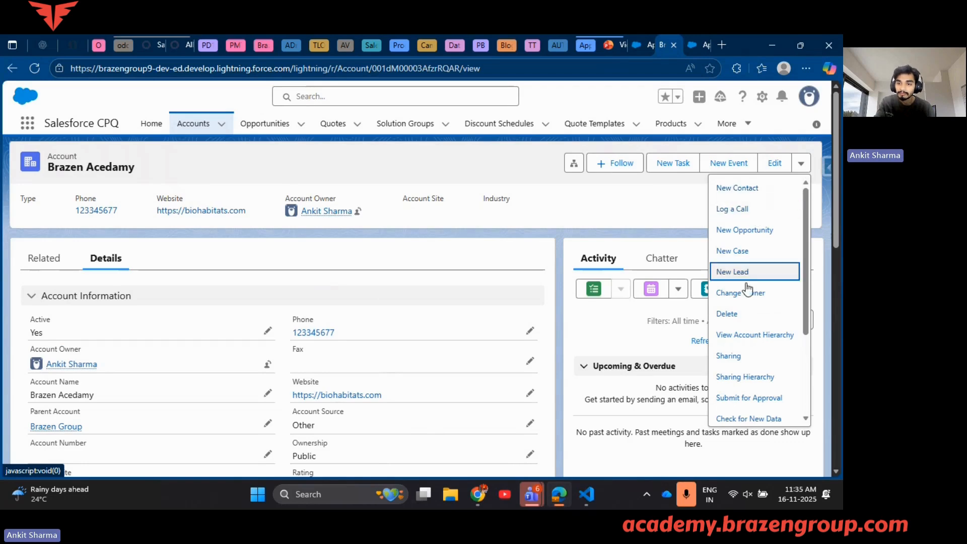
pyautogui.scroll(-1, 764, 322)
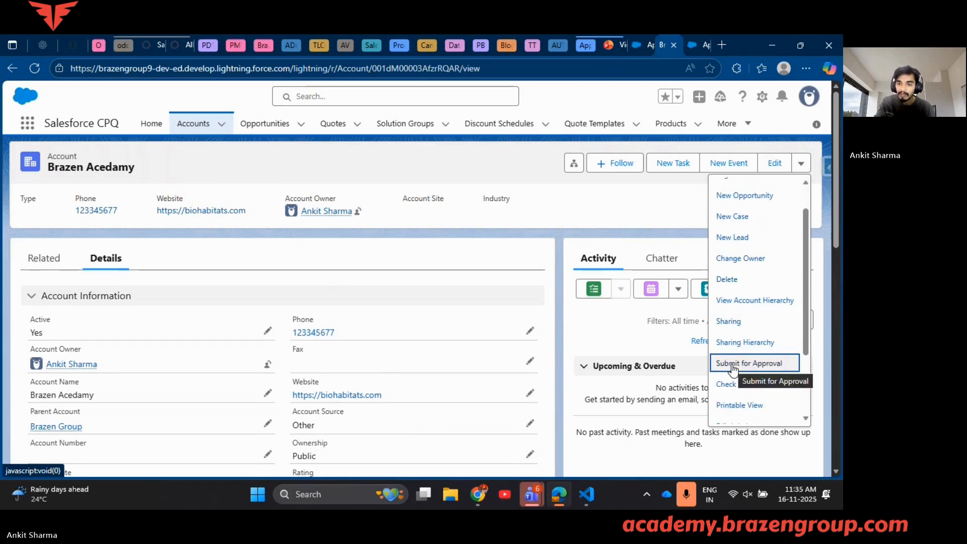
pyautogui.click(753, 366)
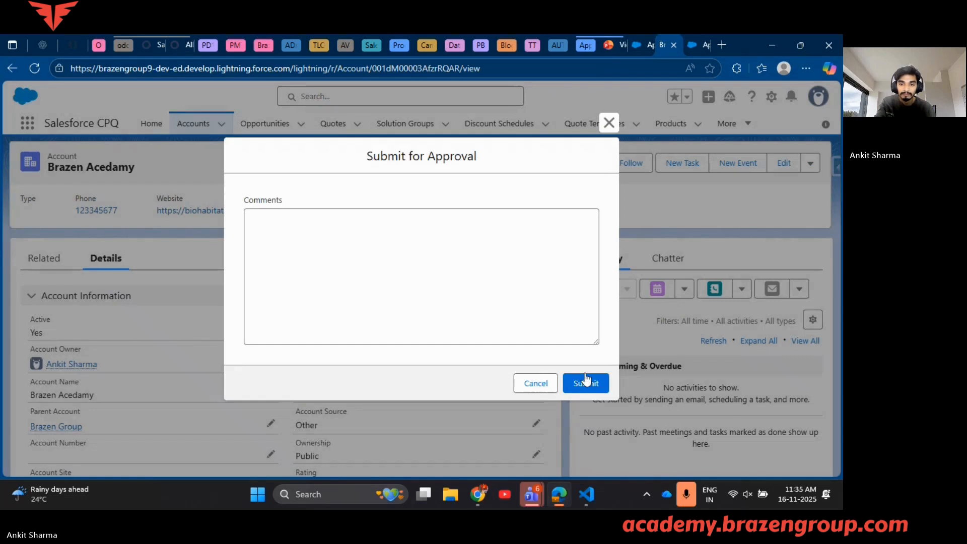
pyautogui.click(586, 382)
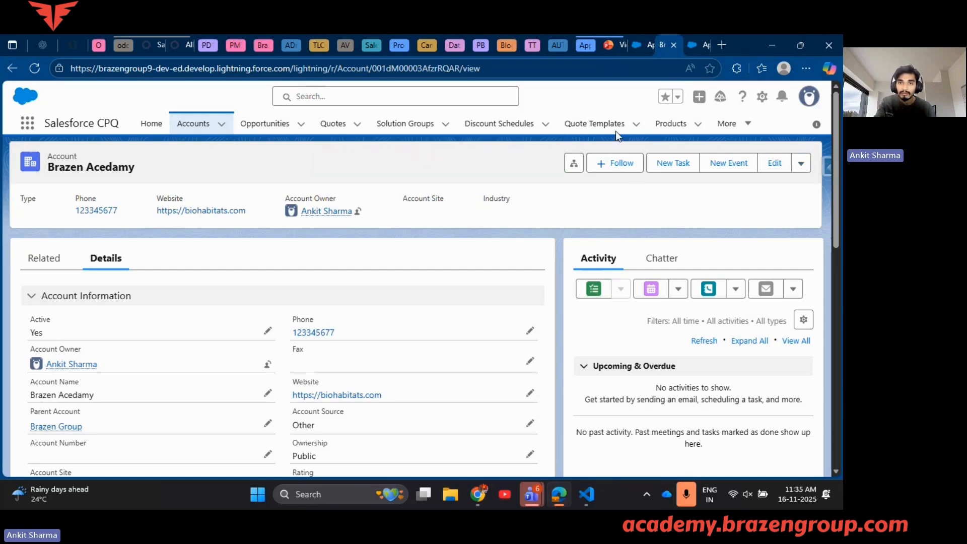
# Open the account's new approval request from the notifications in Setup and approve it without a comment.
pyautogui.click(692, 40)
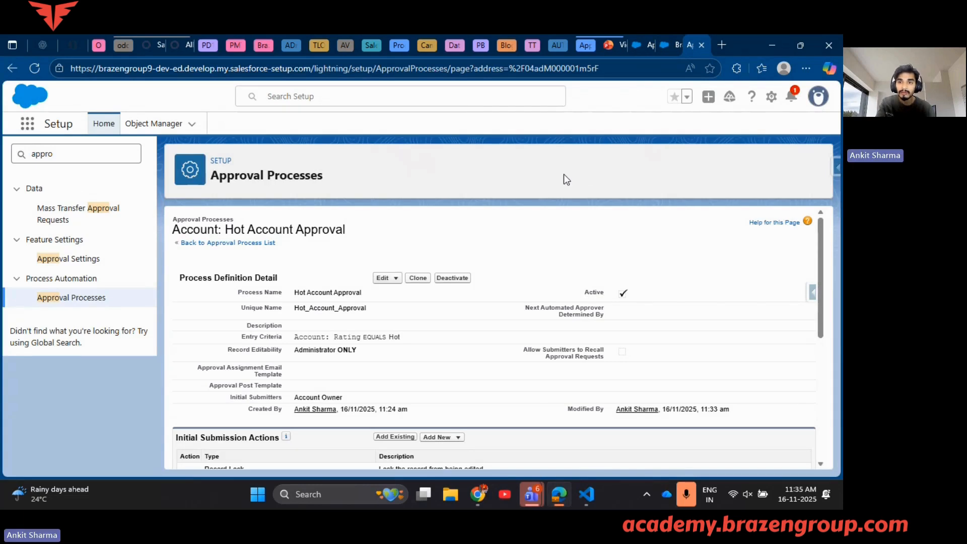
pyautogui.click(789, 98)
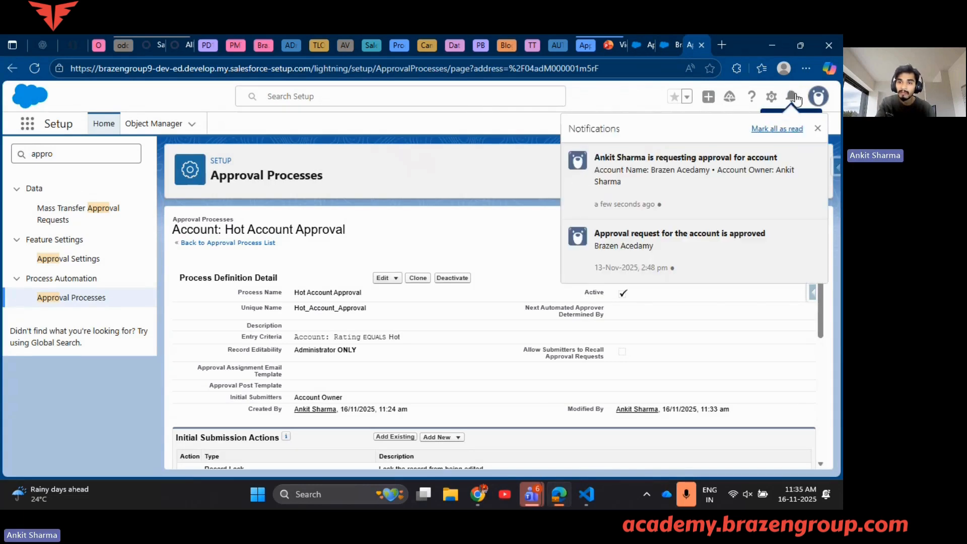
pyautogui.click(632, 170)
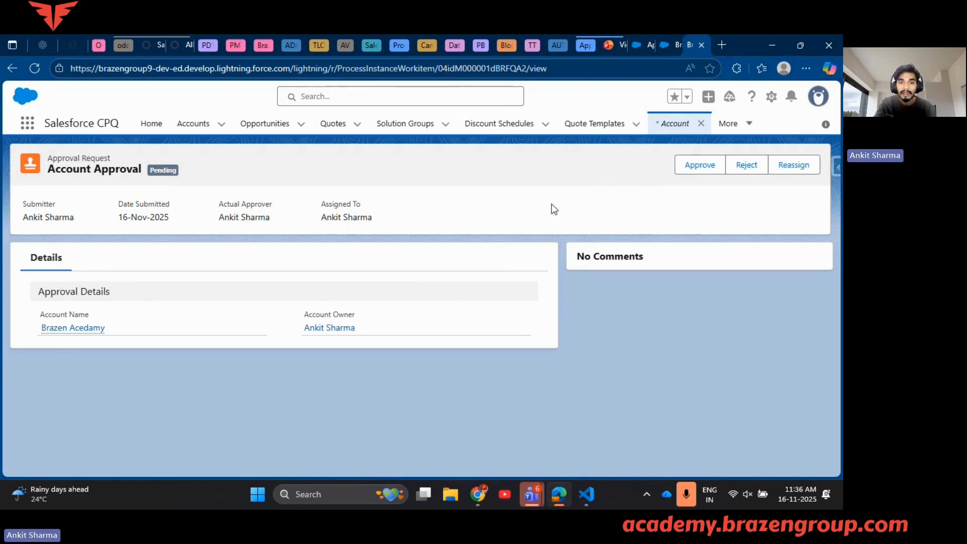
pyautogui.click(695, 169)
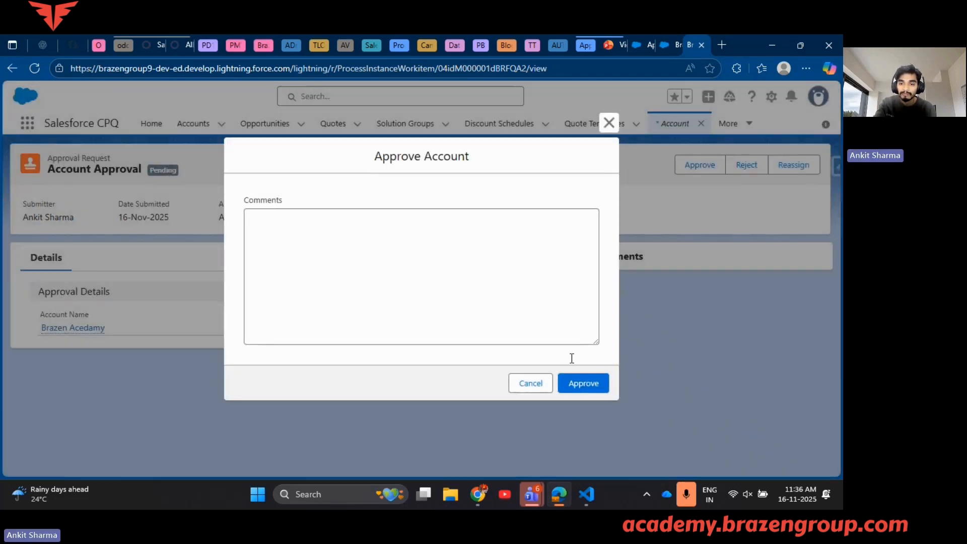
pyautogui.click(595, 381)
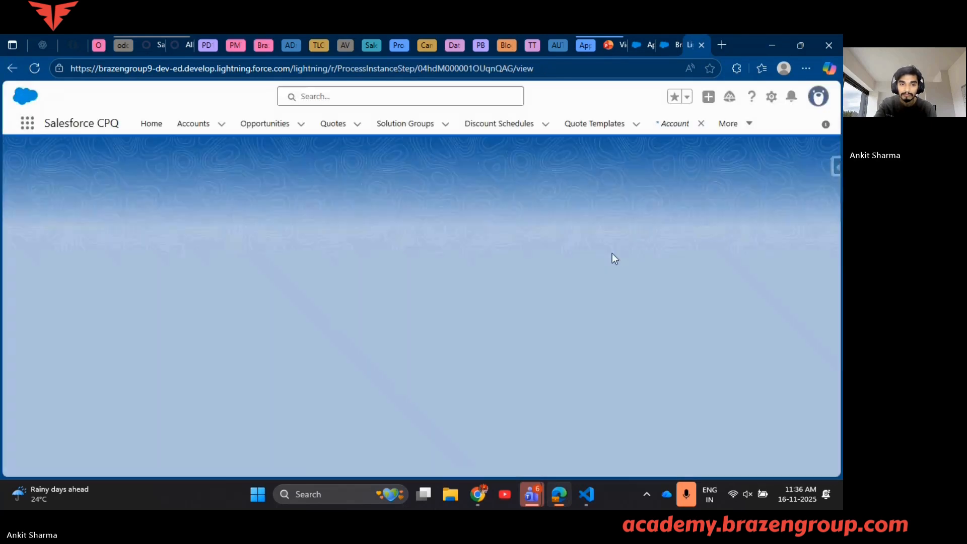